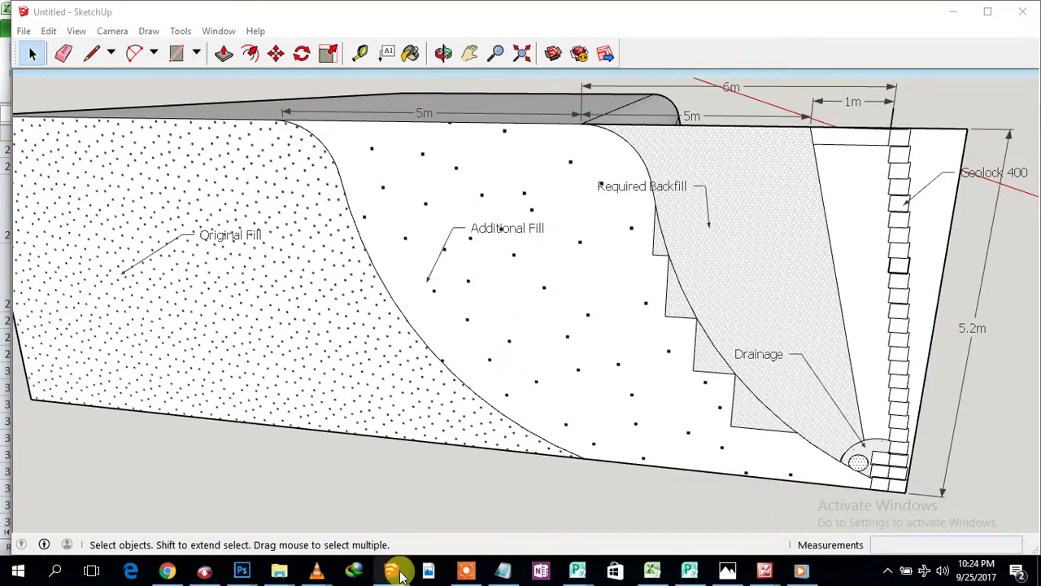
Show the preview thumbnails of the open SketchUp windows, starting from the retaining-wall cross-section
click(464, 572)
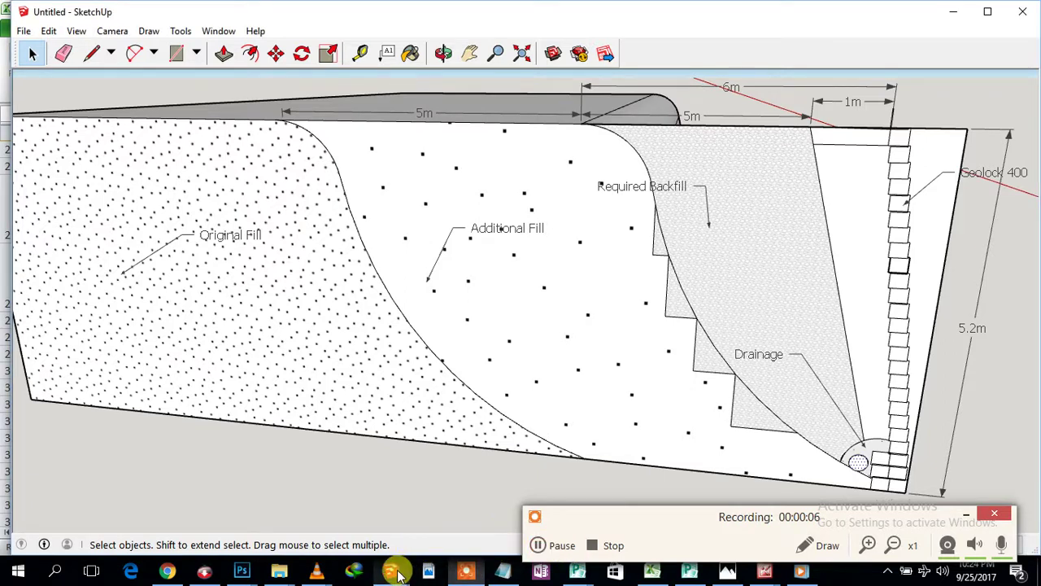
mouse_move(399, 567)
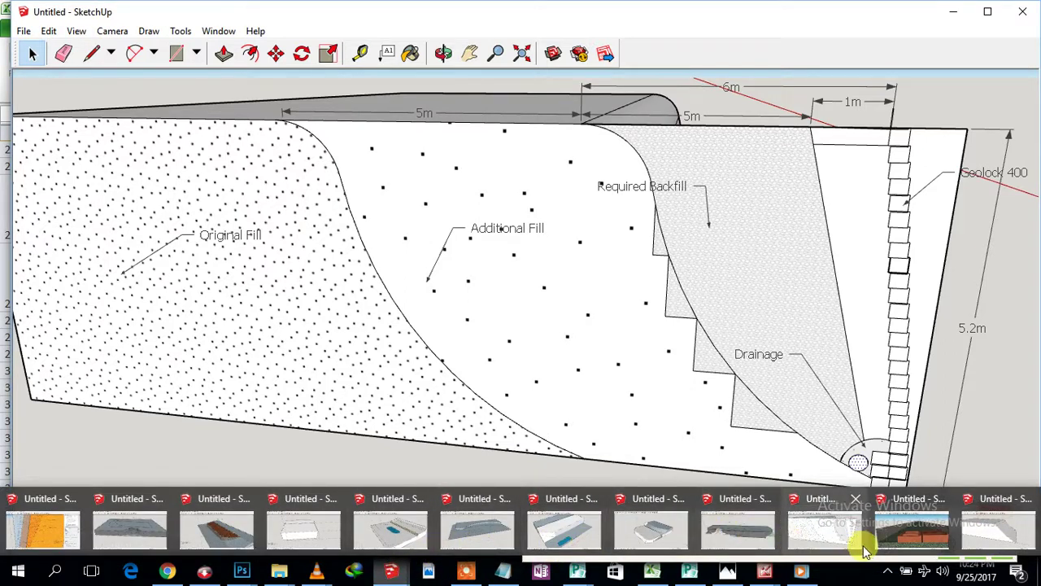
click(917, 530)
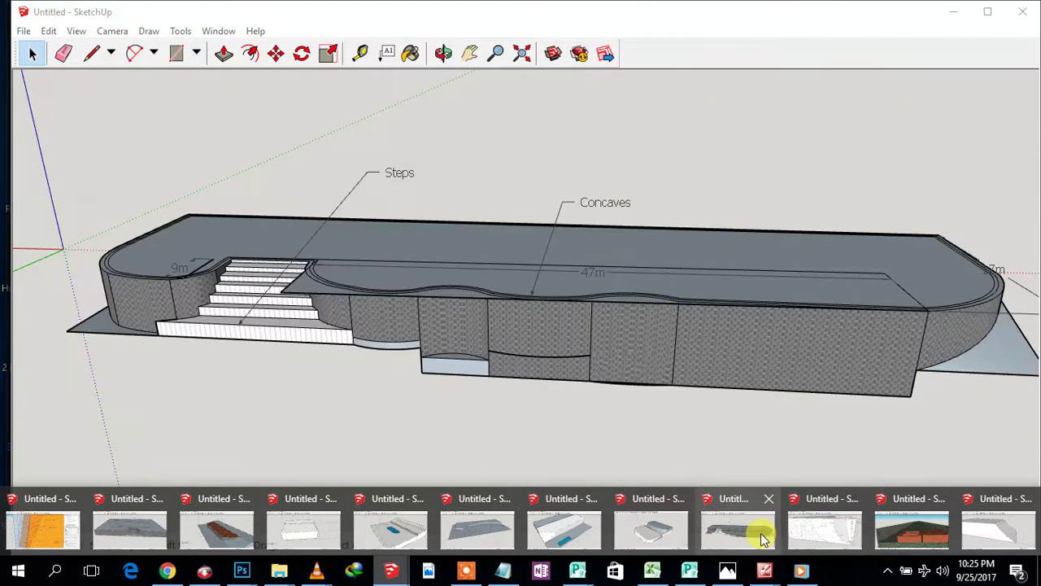
Bring the Steps and Concaves pool model forward and orbit along its 47m curved wall
click(761, 532)
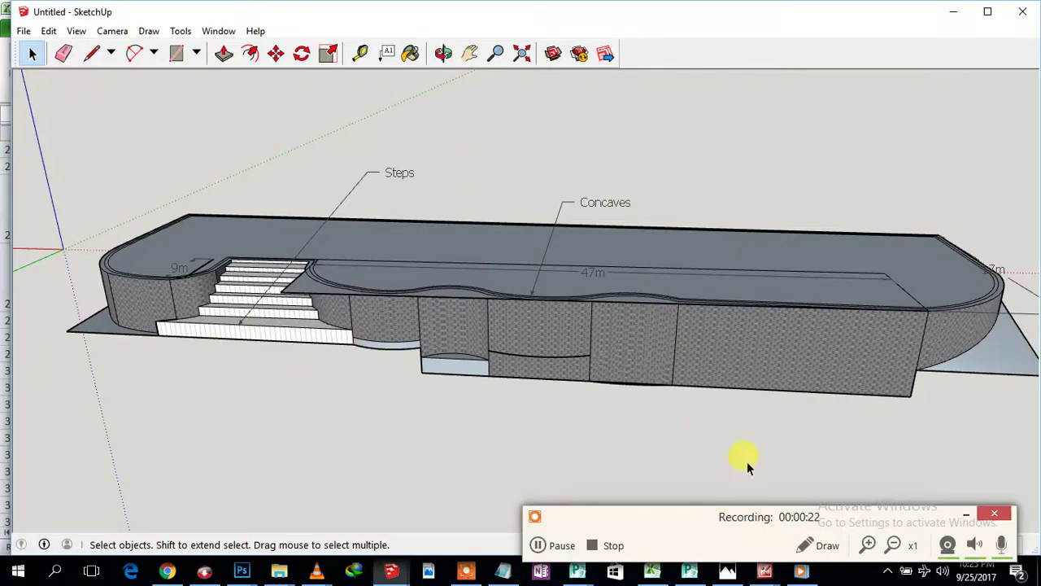
click(965, 513)
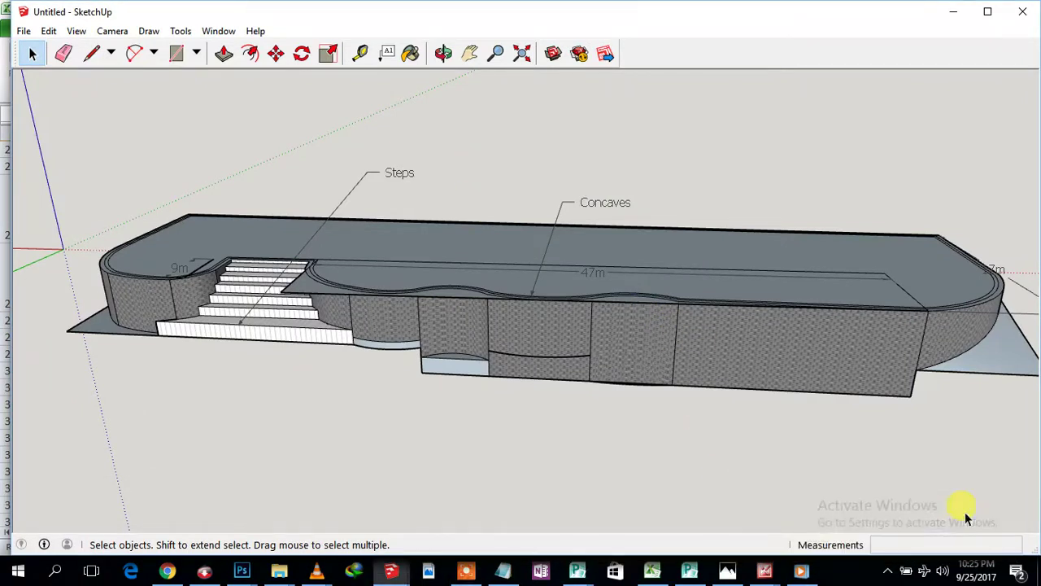
click(443, 54)
drag(551, 377, 568, 399)
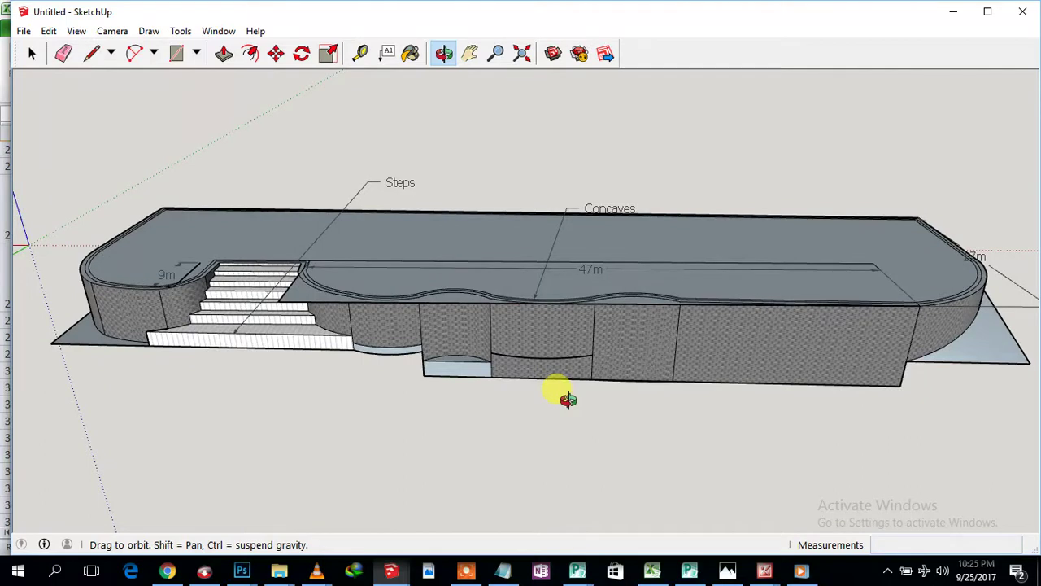
click(552, 270)
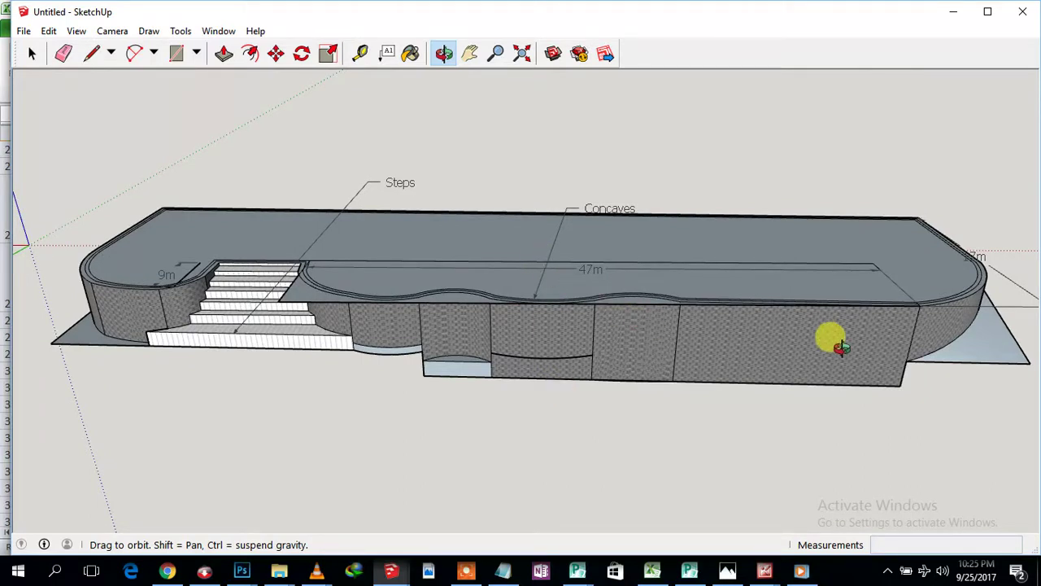
drag(789, 342, 658, 363)
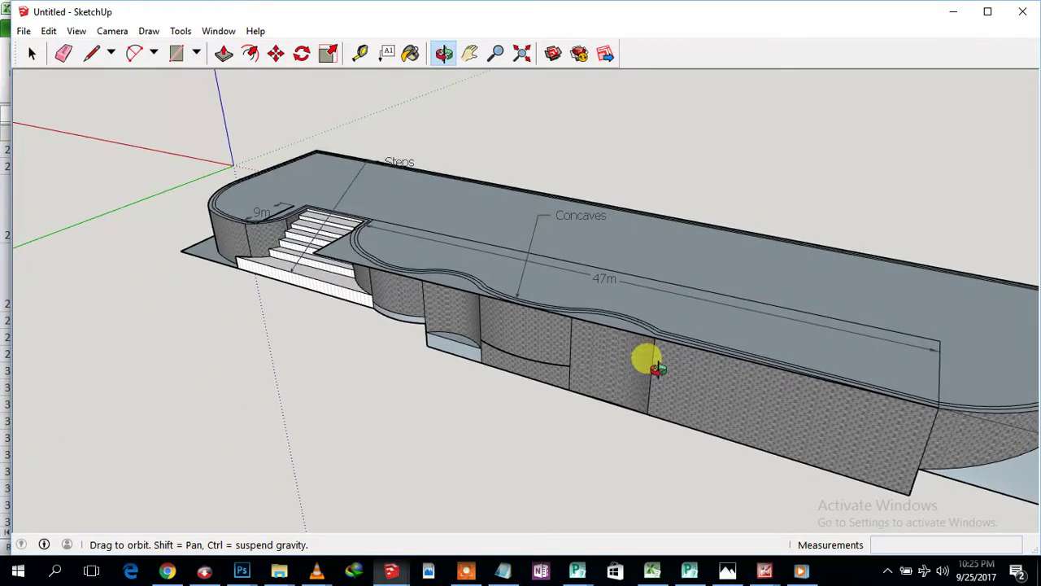
mouse_move(674, 376)
mouse_down()
mouse_move(775, 363)
mouse_move(658, 353)
mouse_move(666, 359)
mouse_up()
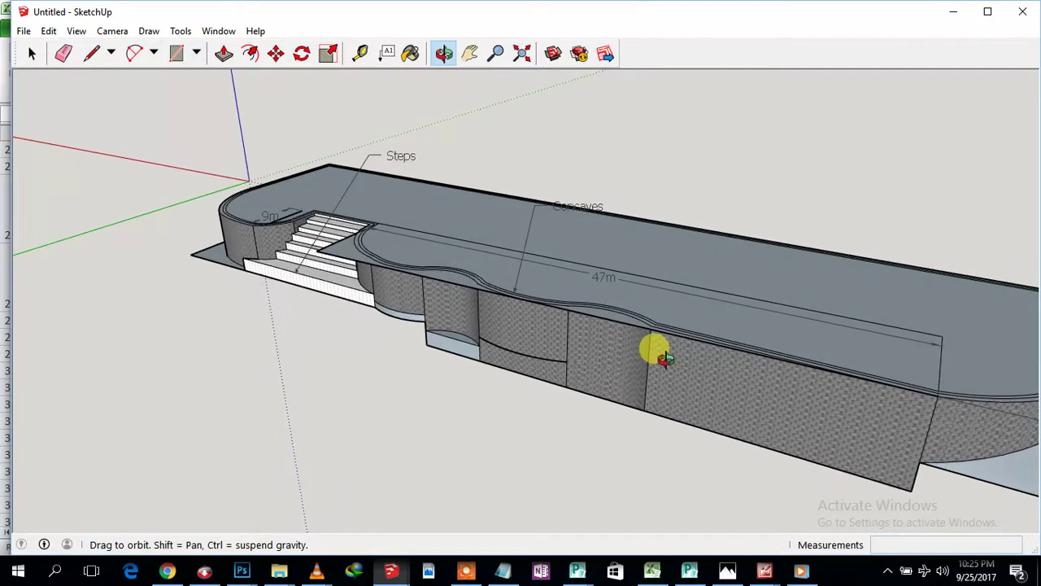
drag(713, 317, 667, 322)
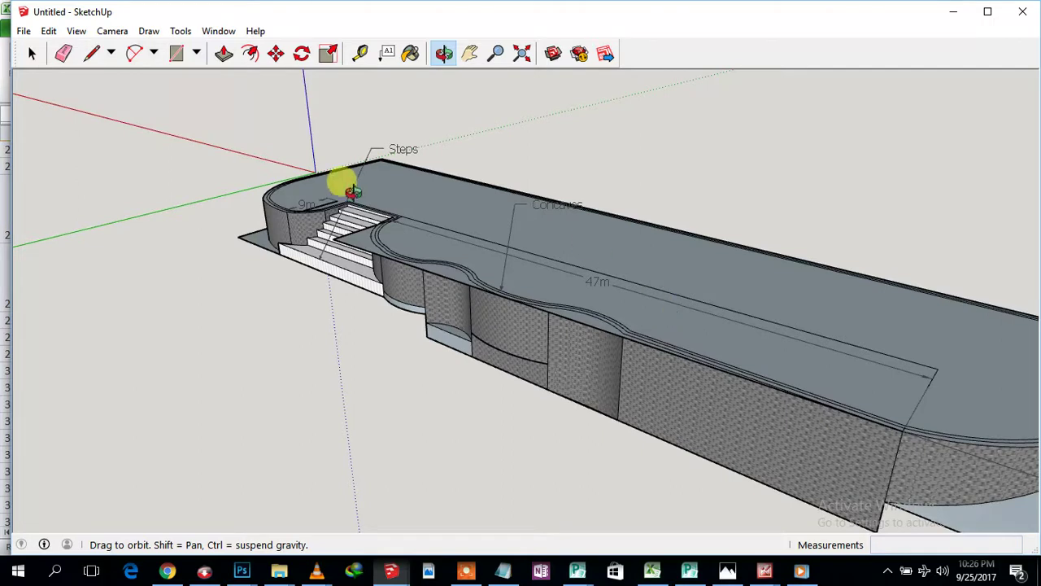
drag(582, 333, 633, 358)
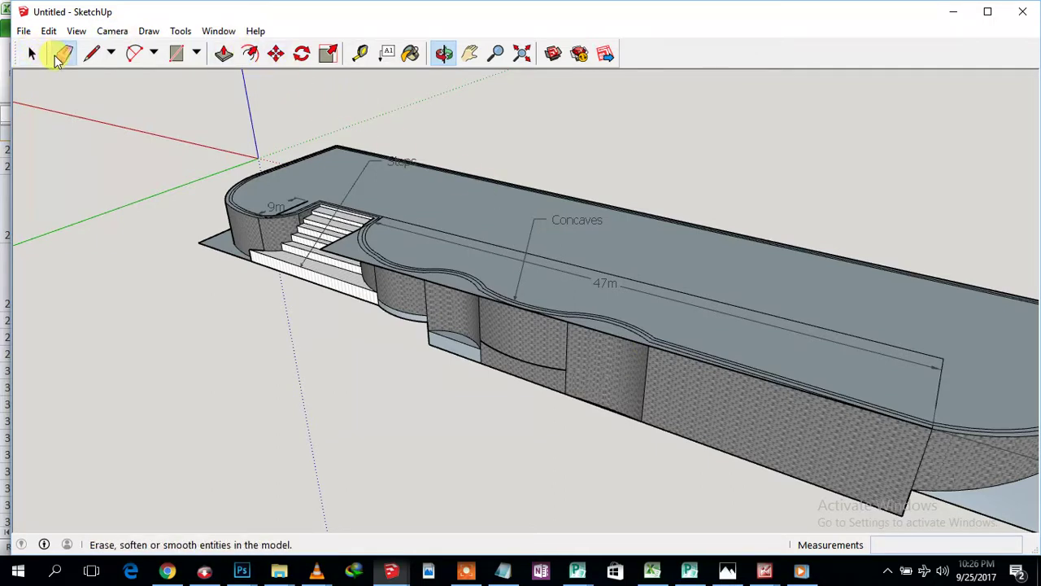
Erase the stray edge on the concave wall and orbit to check the smoothed faces
click(64, 53)
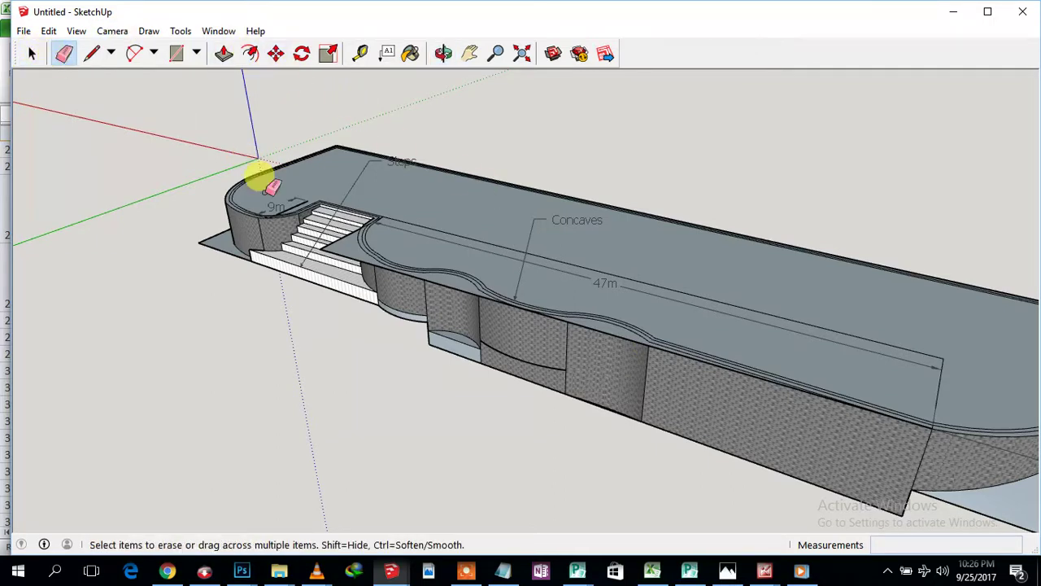
click(322, 236)
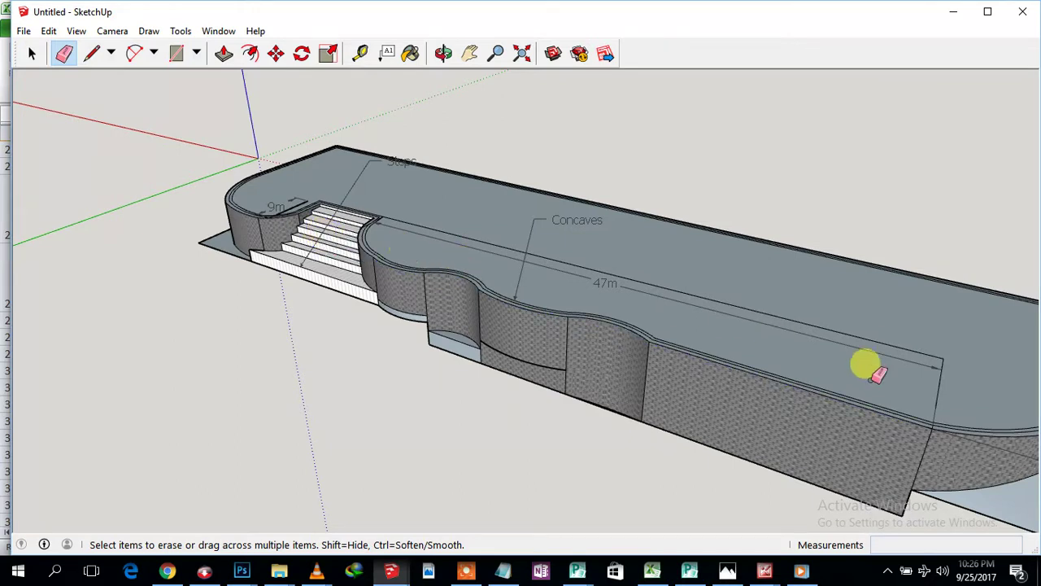
click(443, 53)
drag(504, 261, 733, 217)
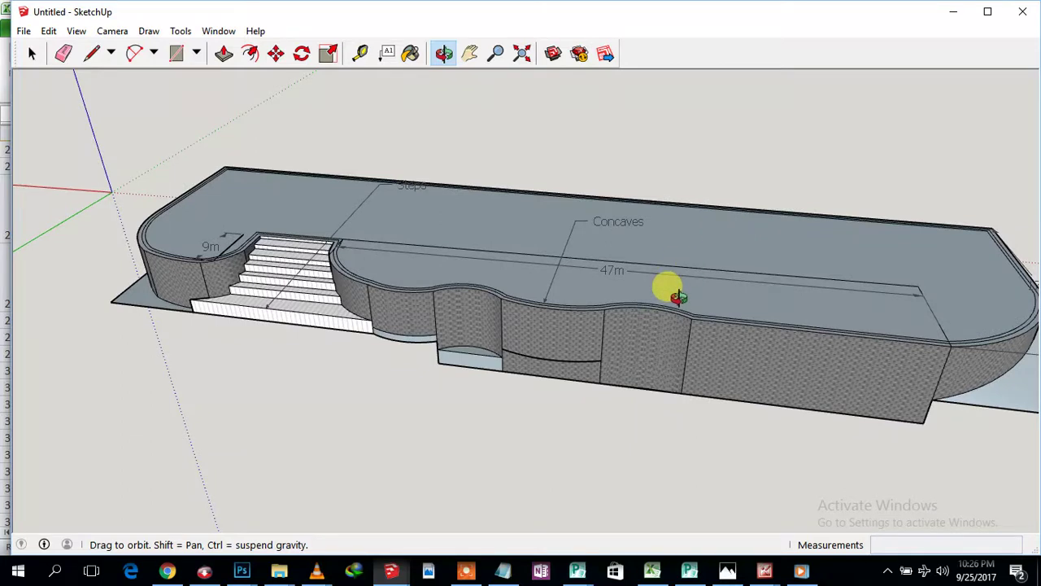
Orbit around the pool model for a clear view of the steps and concave walls
drag(628, 330, 558, 317)
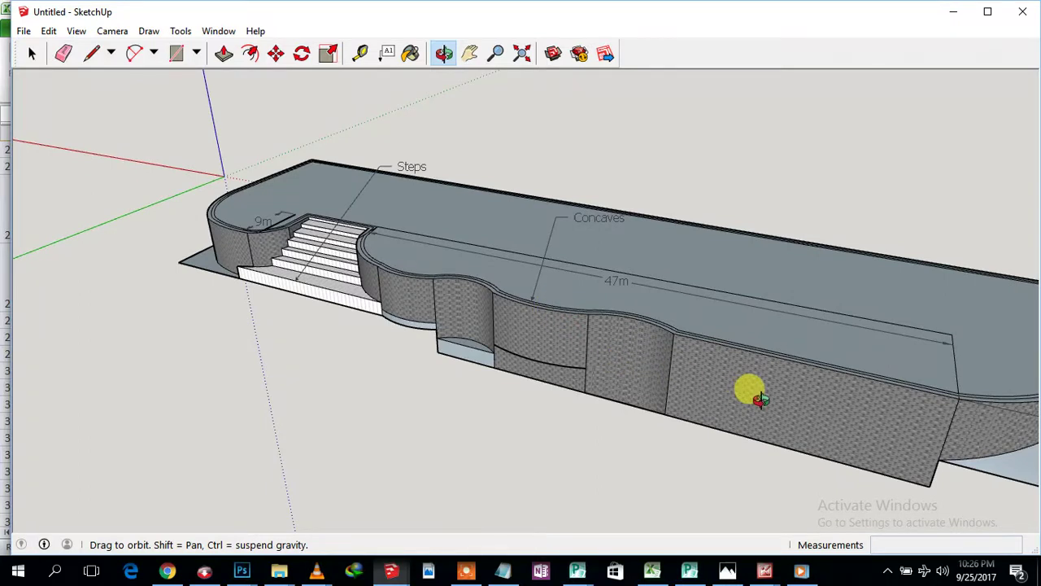
drag(761, 399, 855, 393)
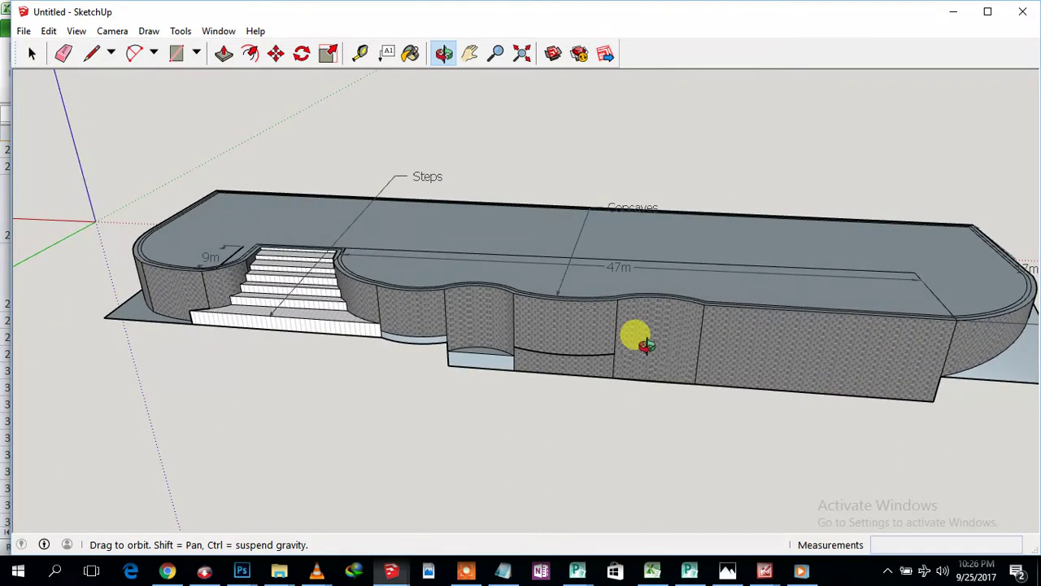
drag(646, 344, 726, 358)
drag(480, 347, 474, 322)
mouse_move(400, 342)
mouse_down()
mouse_move(295, 336)
mouse_move(372, 302)
mouse_move(363, 319)
mouse_move(325, 309)
mouse_up()
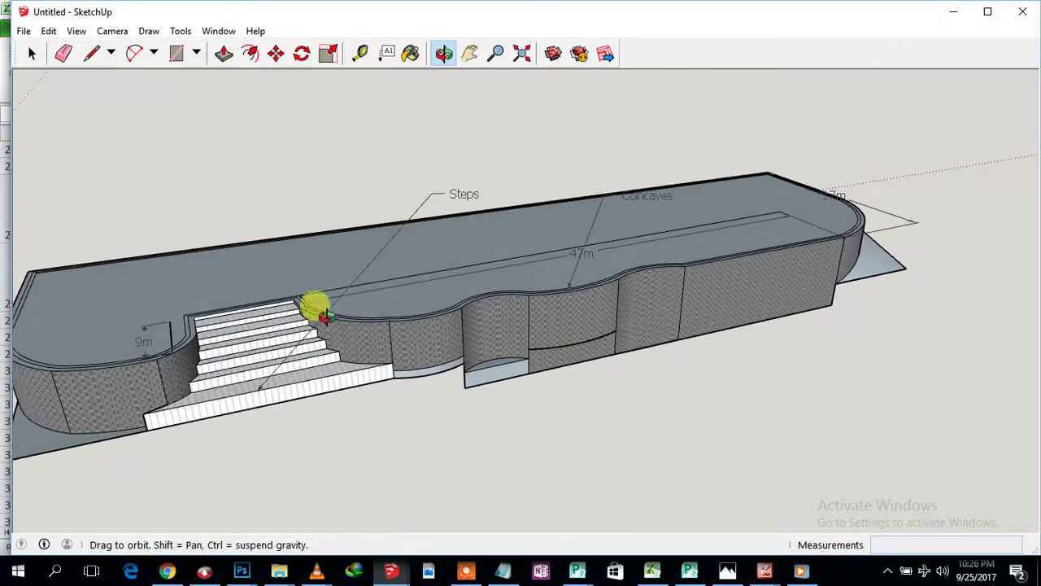
click(33, 54)
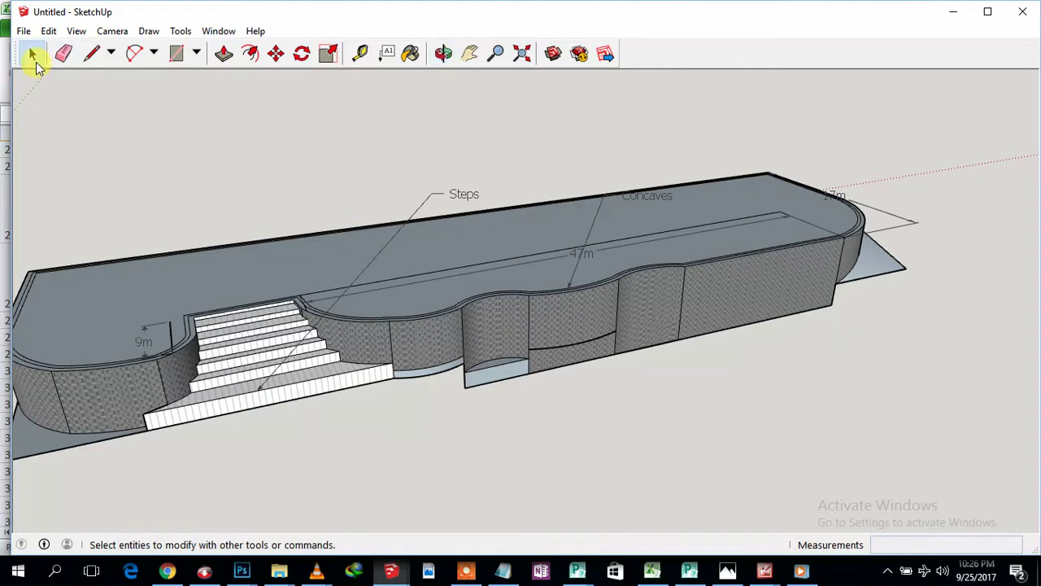
Select a step face and the side wall by the stairs, then orbit to a wider view
click(213, 366)
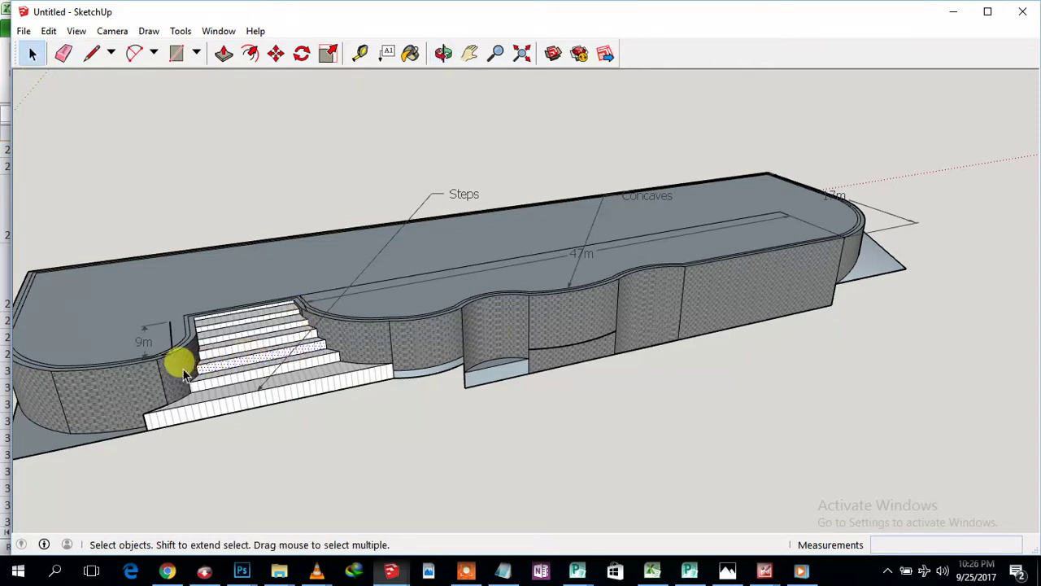
click(182, 370)
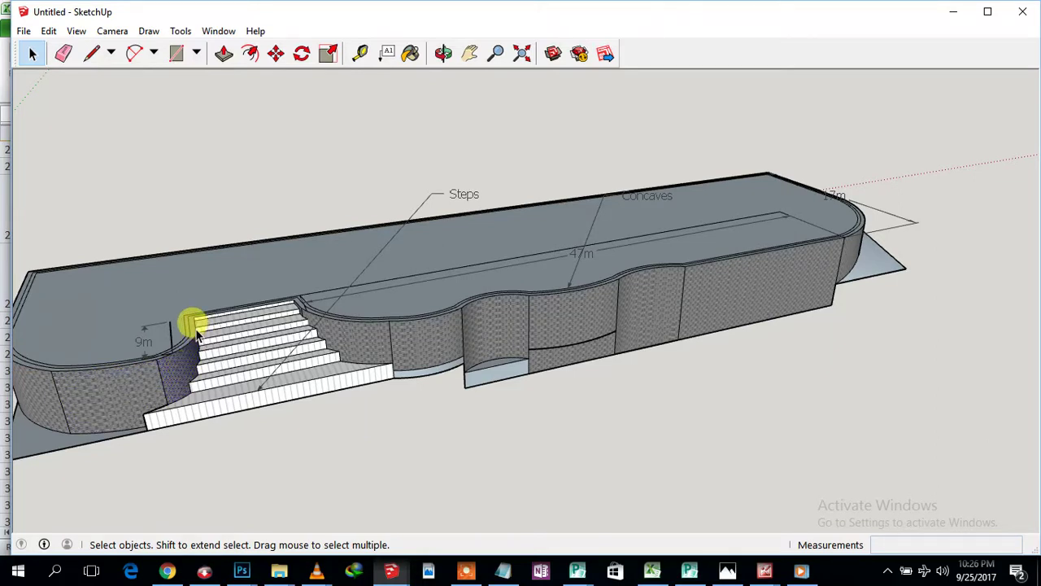
click(447, 53)
drag(480, 162, 423, 179)
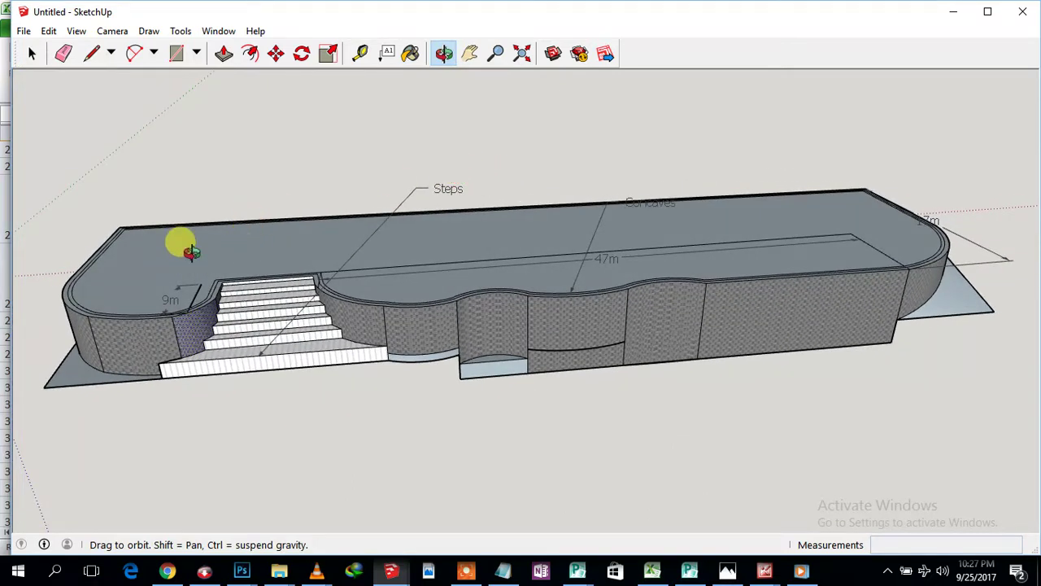
click(110, 54)
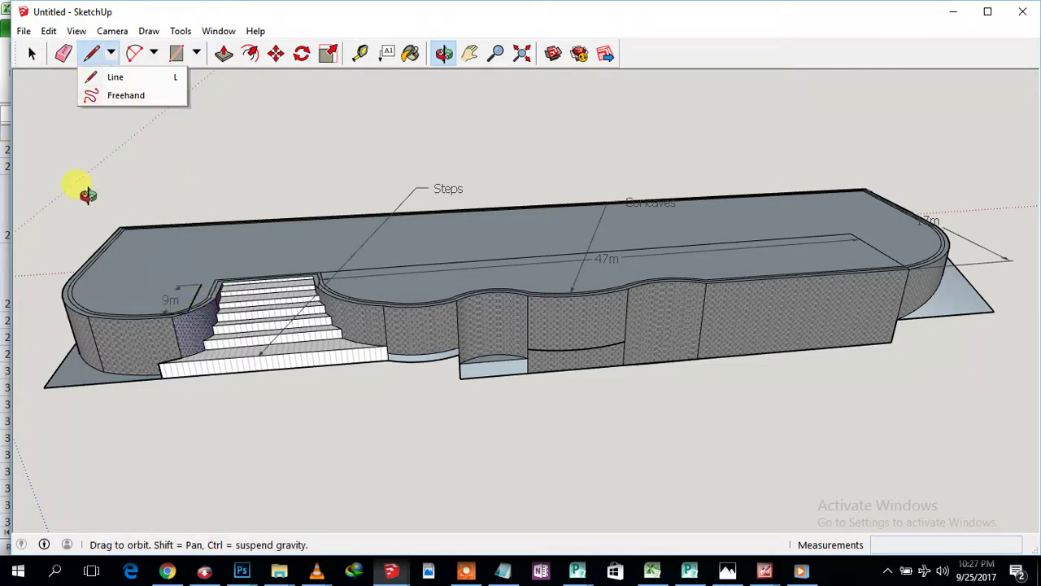
click(34, 54)
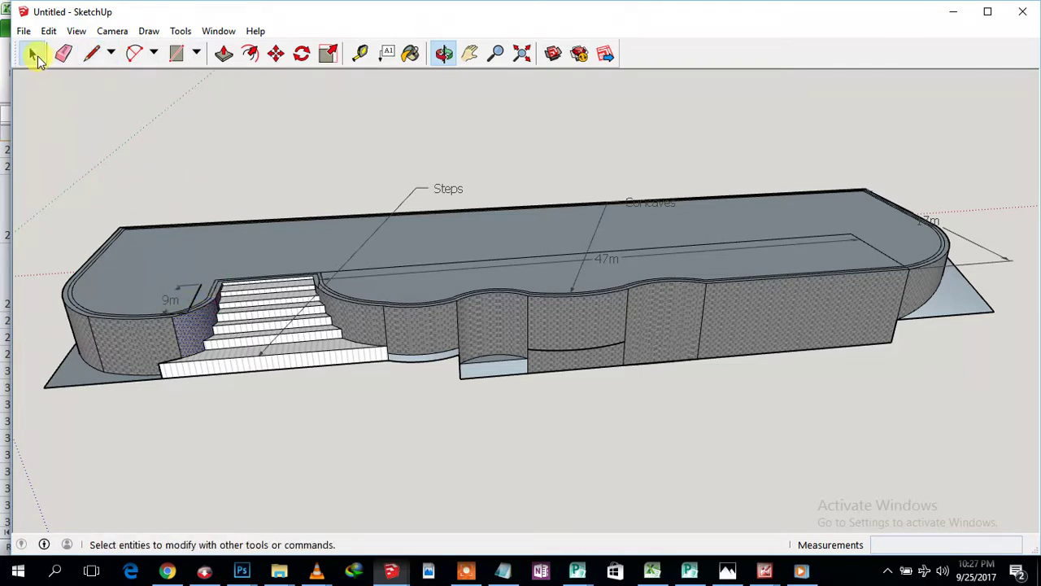
Inspect the curved wall faces, the top-step edge and the flat front wall by selecting them
click(194, 335)
click(219, 299)
click(205, 324)
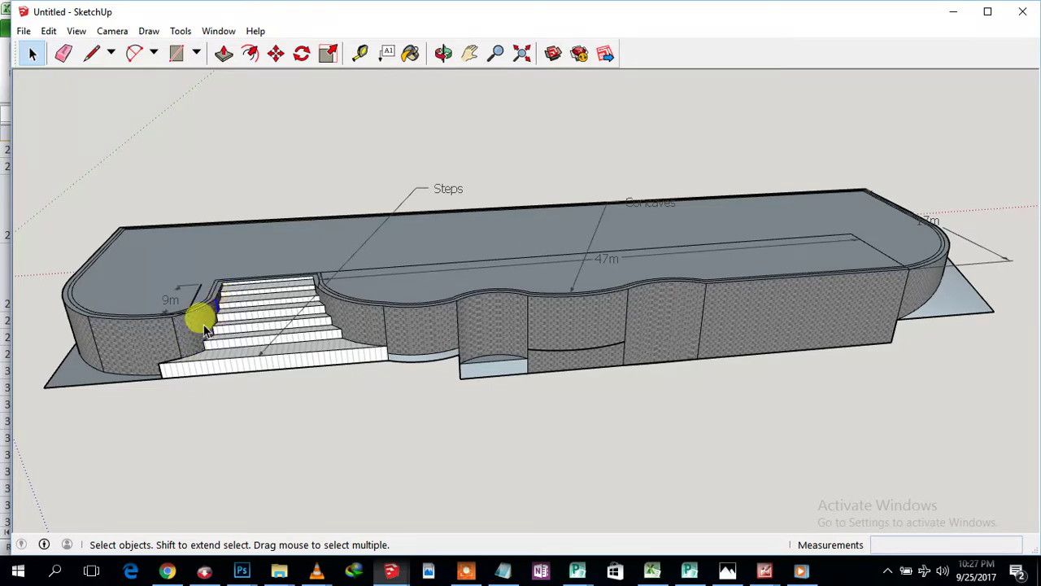
click(100, 342)
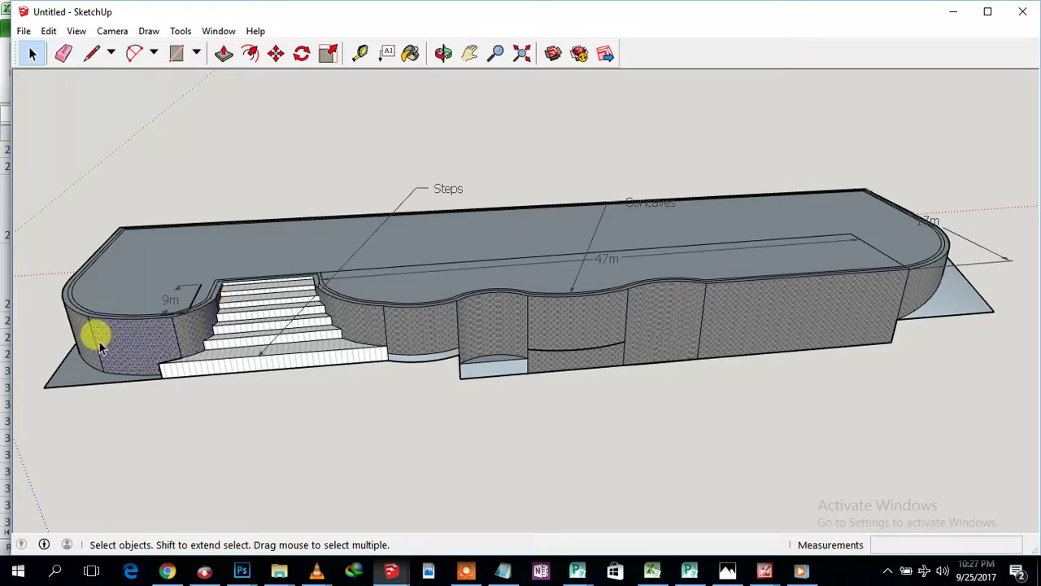
click(90, 341)
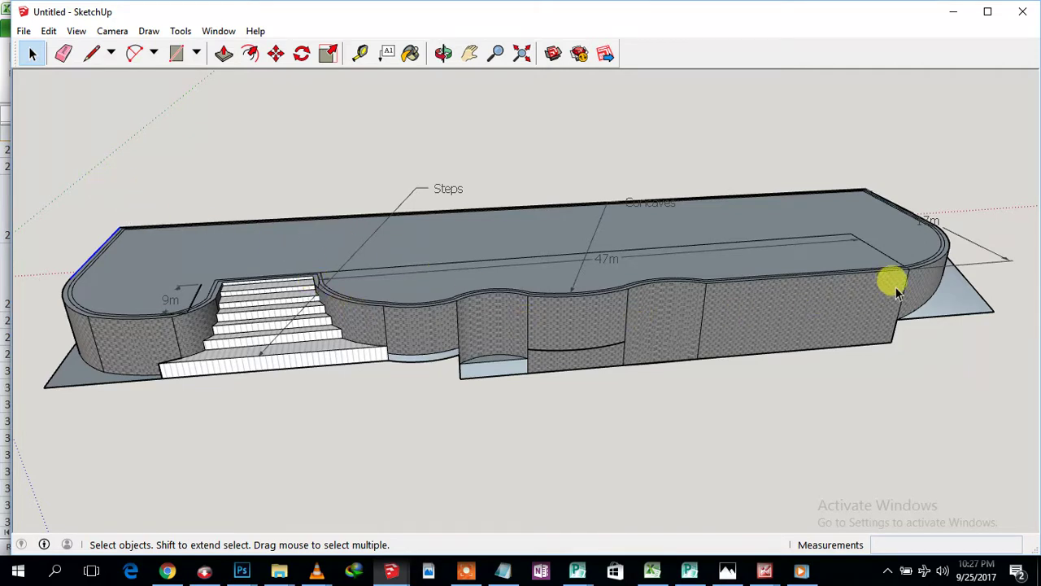
click(793, 307)
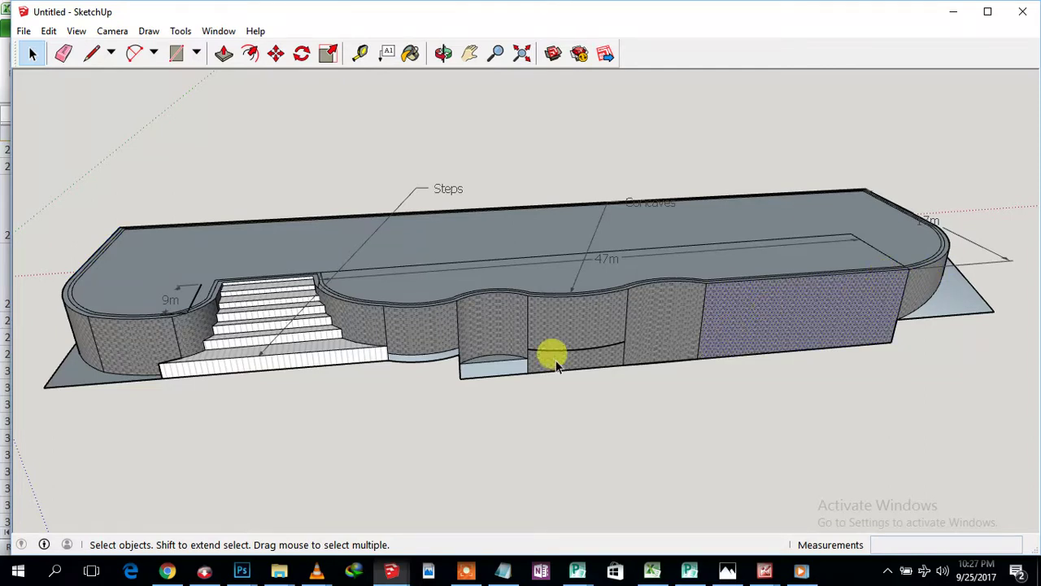
click(415, 319)
Inspect the Steps leader line, the step risers, the bottom landing and lowest step edge
click(287, 329)
shift+click(271, 313)
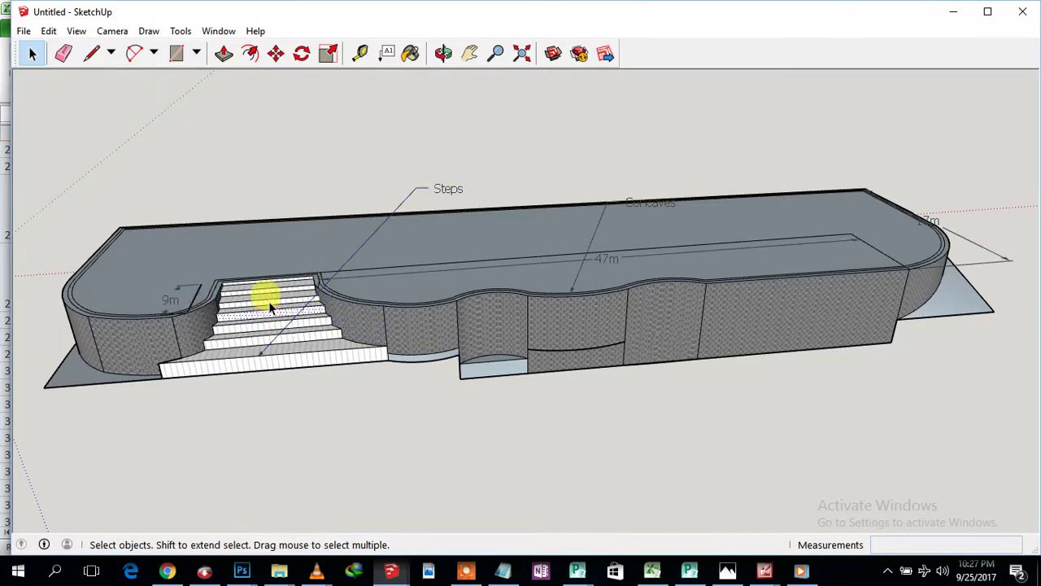
click(268, 299)
click(293, 352)
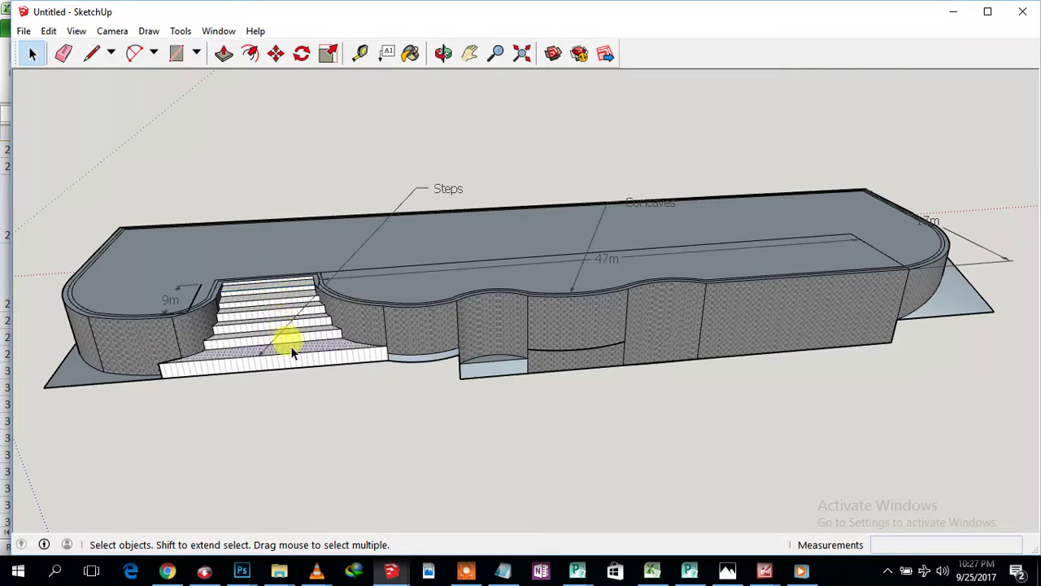
click(308, 334)
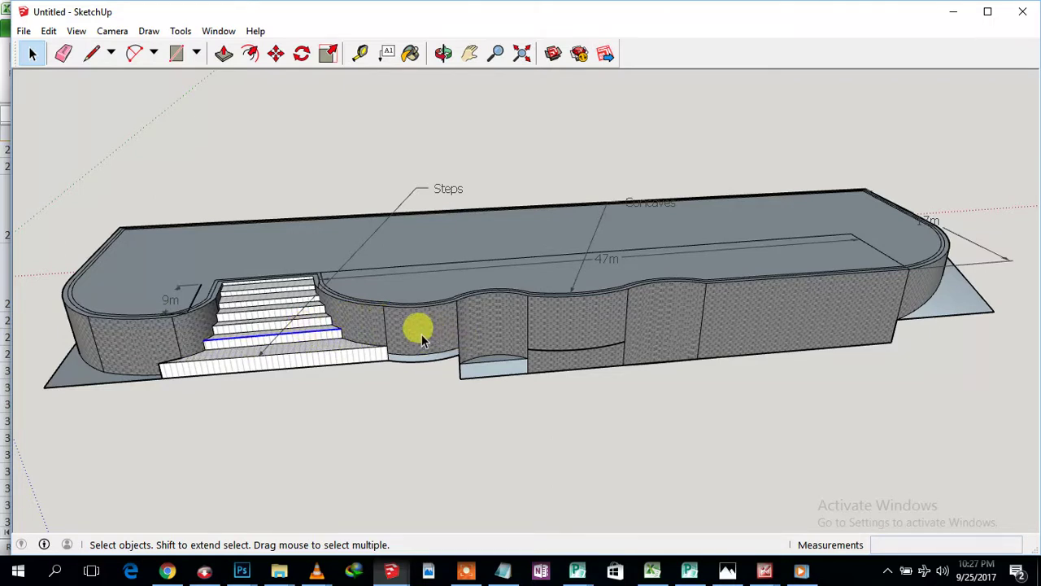
Select the curved walls on both sides of the steps and the long right wall face
click(200, 329)
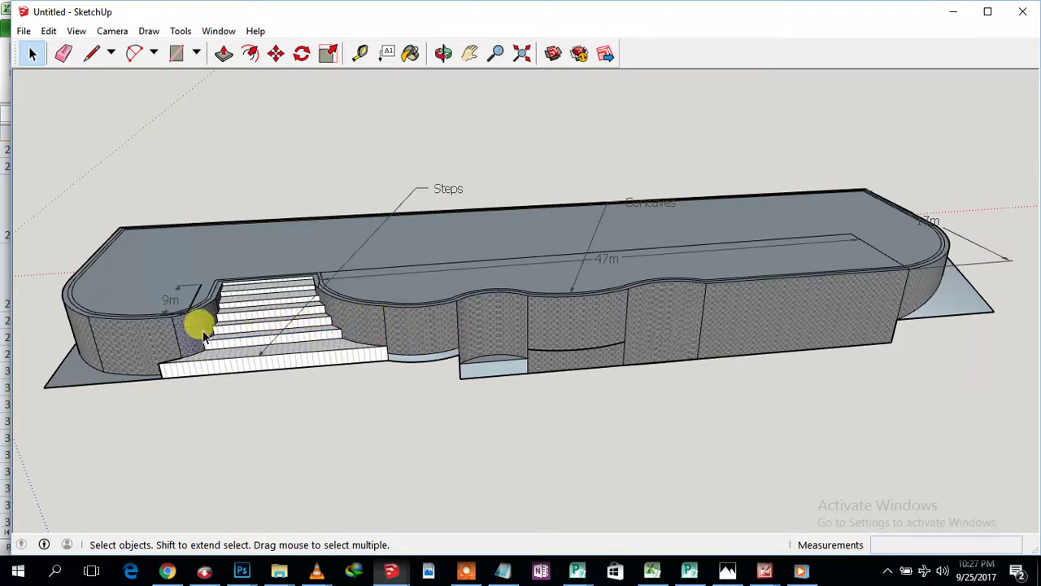
shift+click(337, 303)
shift+click(773, 318)
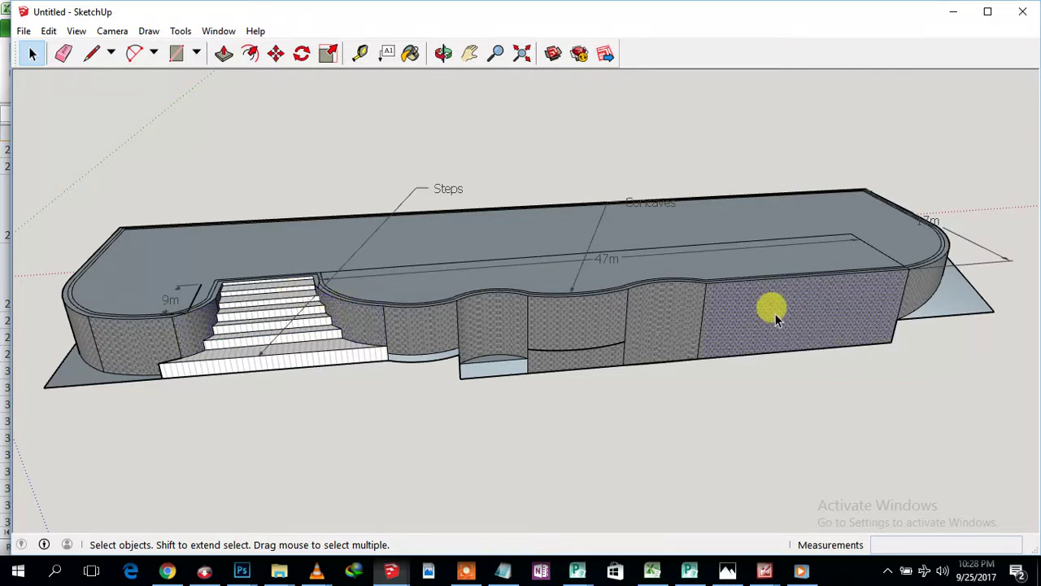
click(368, 322)
click(141, 340)
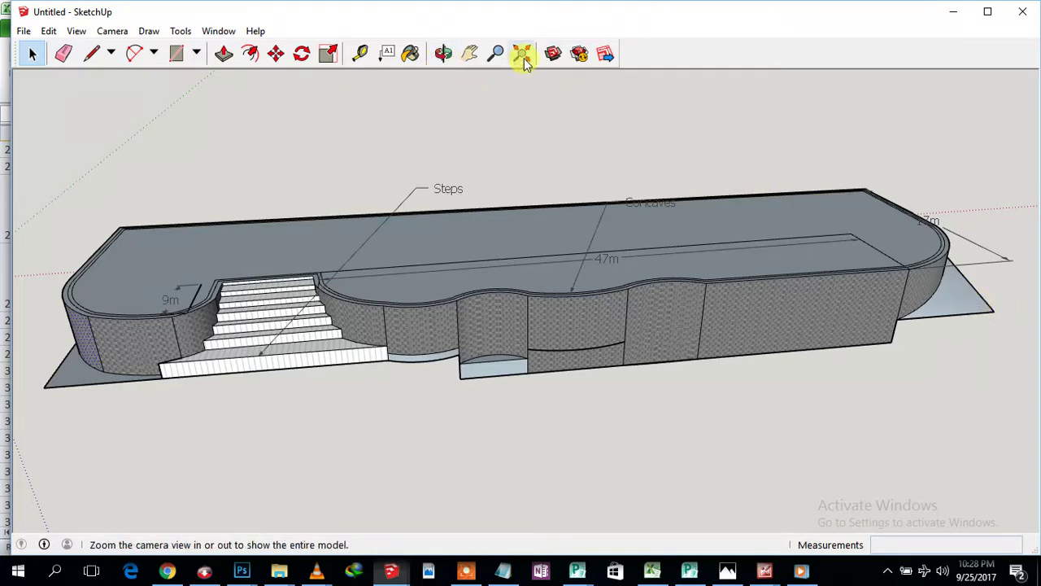
Orbit to face the pool's long side and zoom in slightly
click(444, 53)
drag(832, 236, 729, 222)
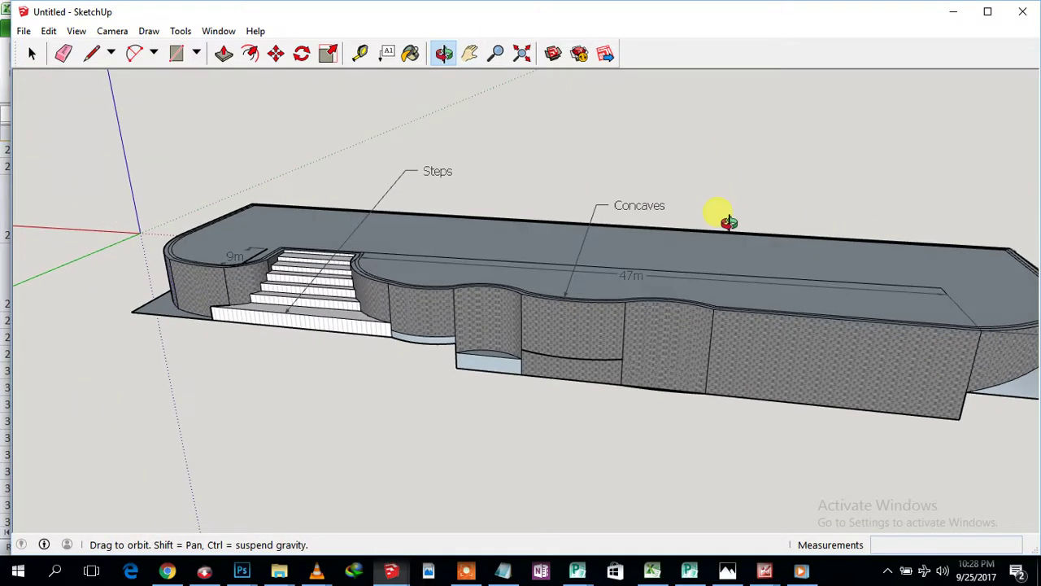
click(496, 53)
drag(681, 198, 664, 177)
click(444, 53)
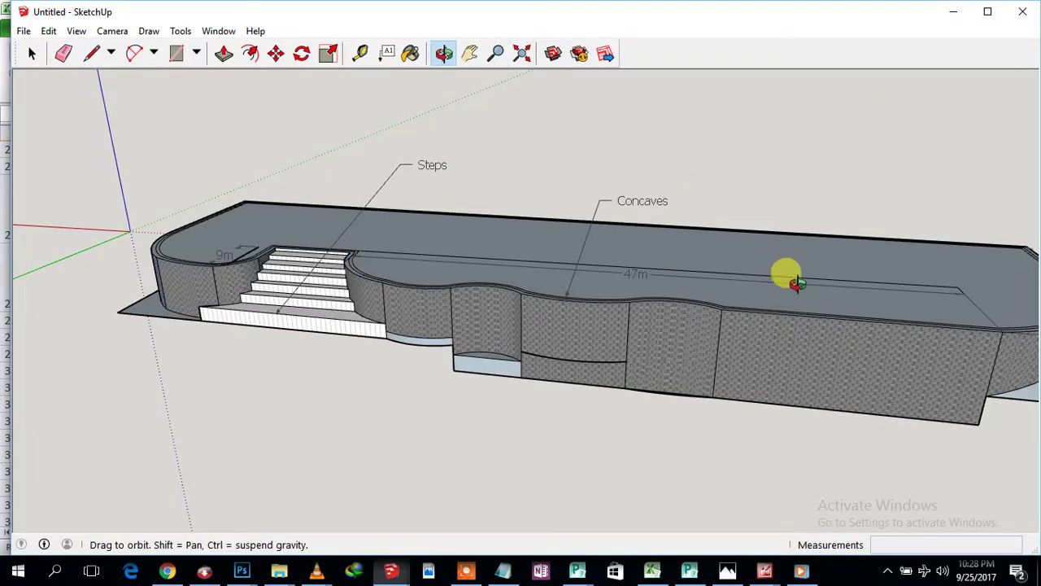